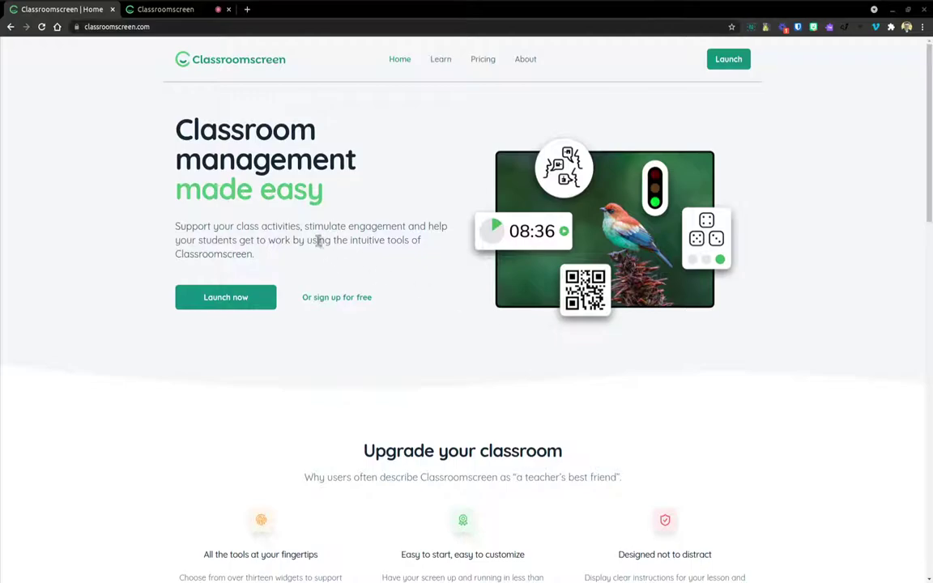
- On the squirrel board tab, add a Sound level meter and move it down the left edge
click(146, 11)
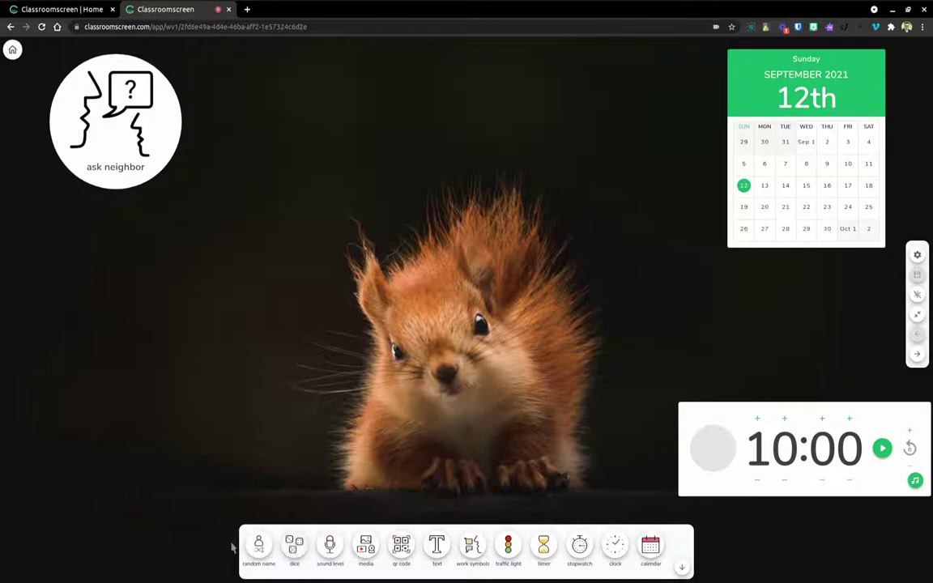
click(329, 544)
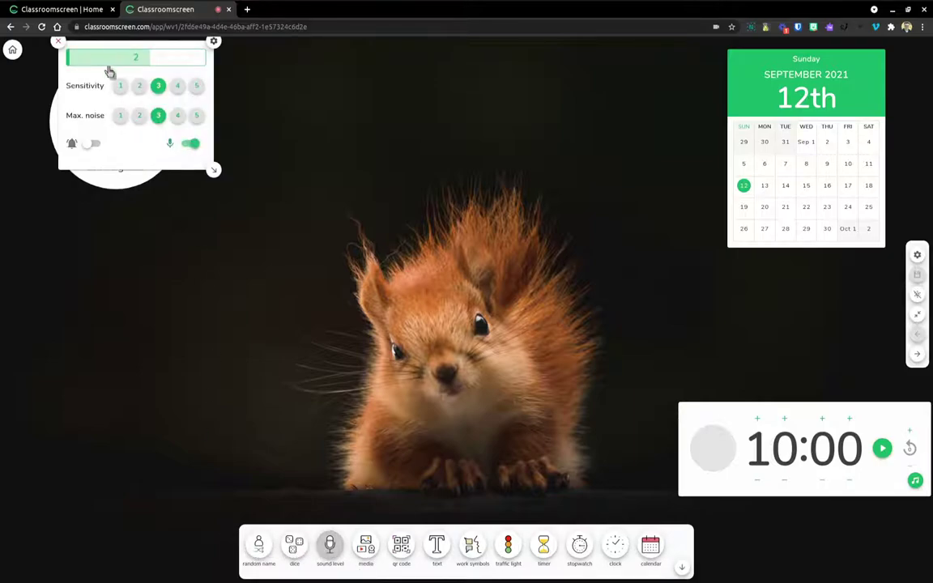
mouse_move(125, 58)
mouse_down()
mouse_move(150, 188)
mouse_move(120, 275)
mouse_up()
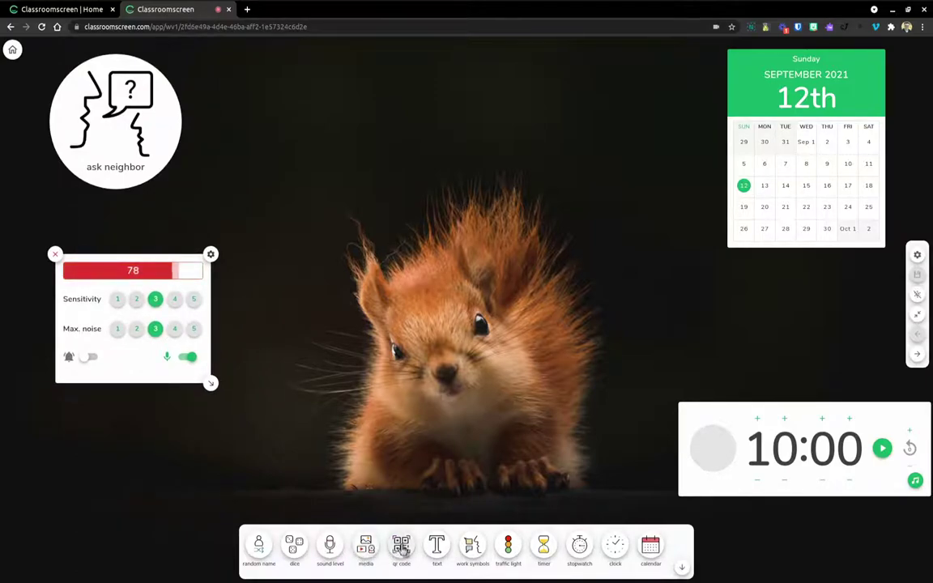
- Close the sound level meter and change the work symbol to Work together
click(55, 253)
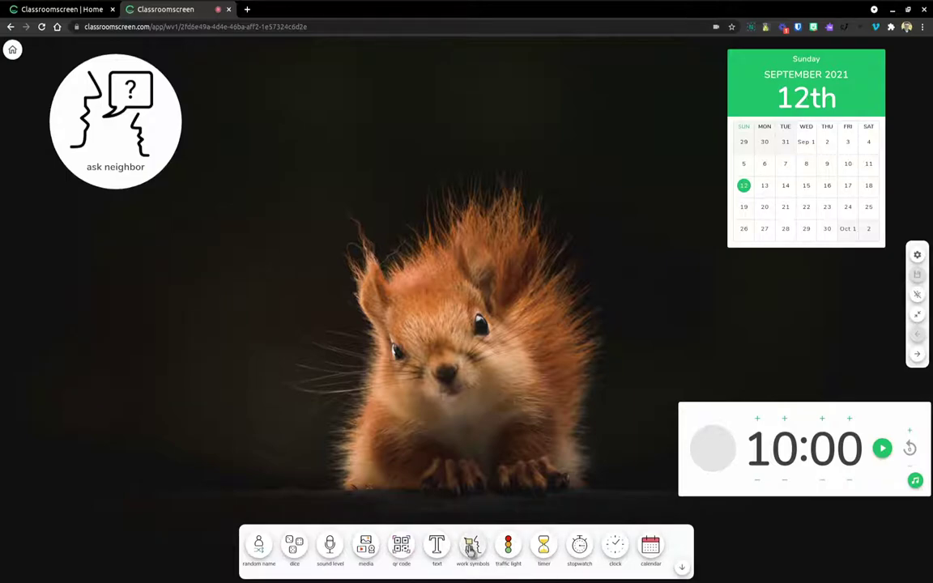
click(99, 102)
click(94, 205)
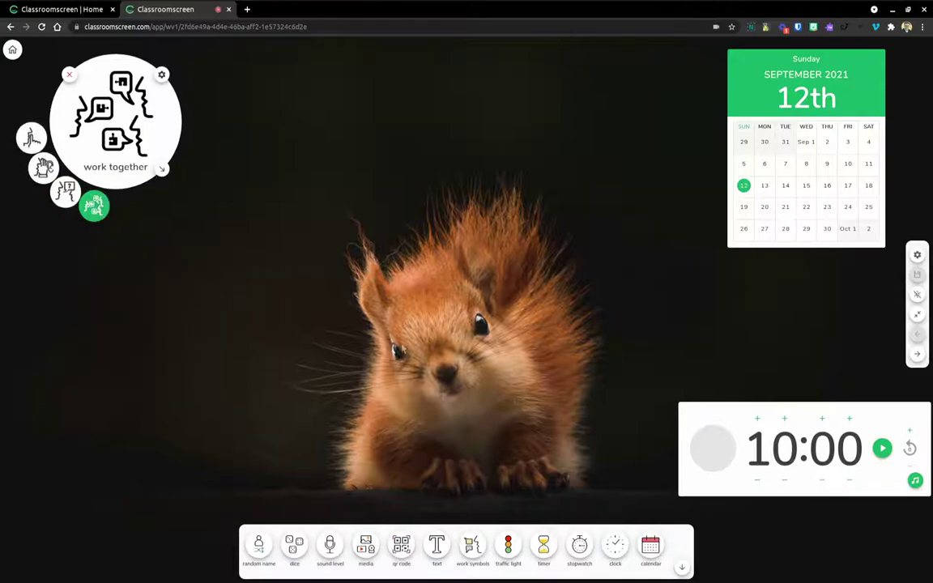
- Add a traffic light and cycle it through amber, green and red
click(508, 547)
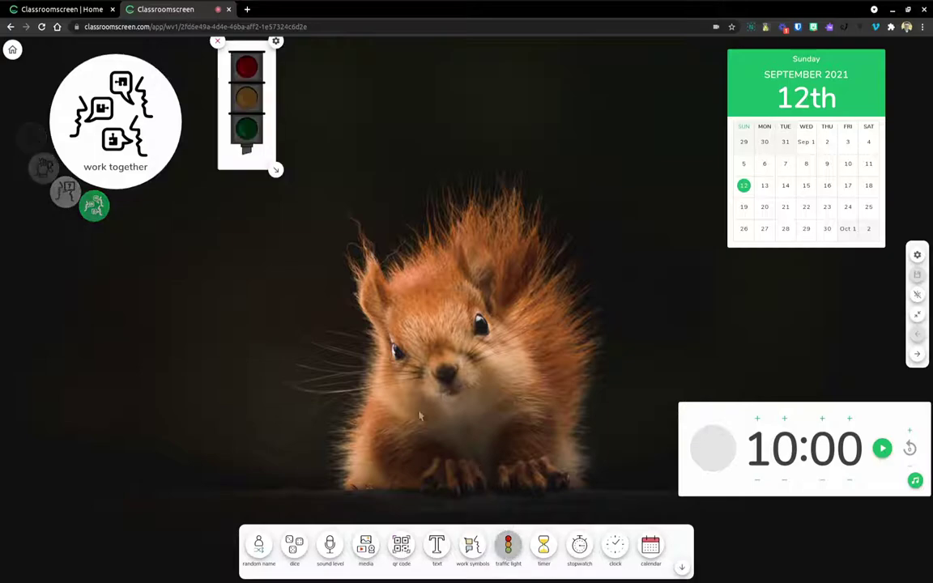
click(247, 101)
click(245, 126)
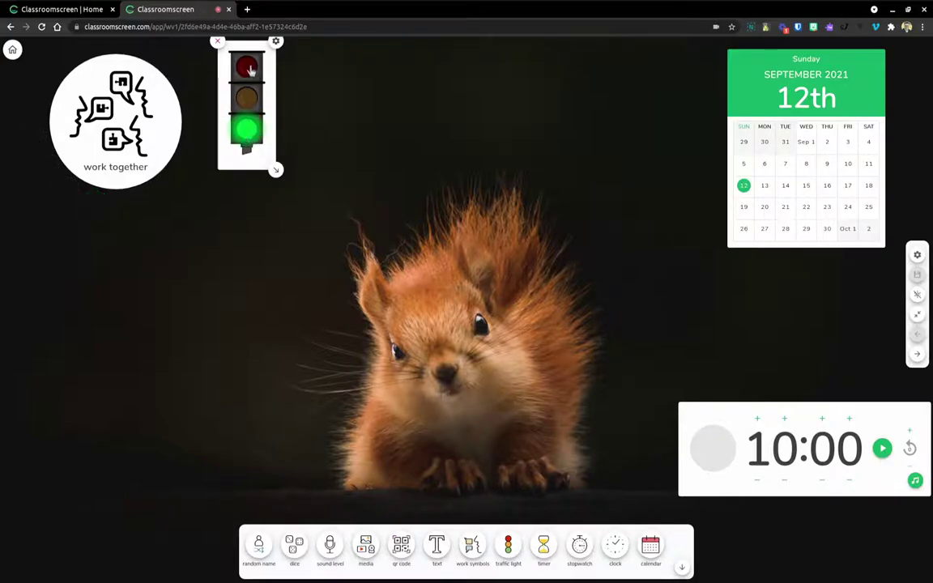
click(246, 66)
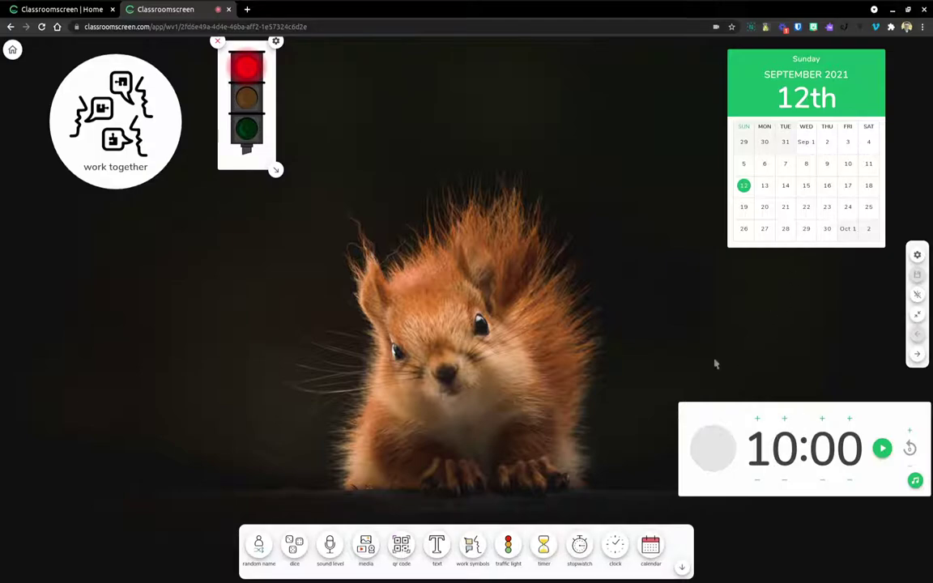
- Add a clock beside the calendar, then remove the clock and traffic light
click(617, 548)
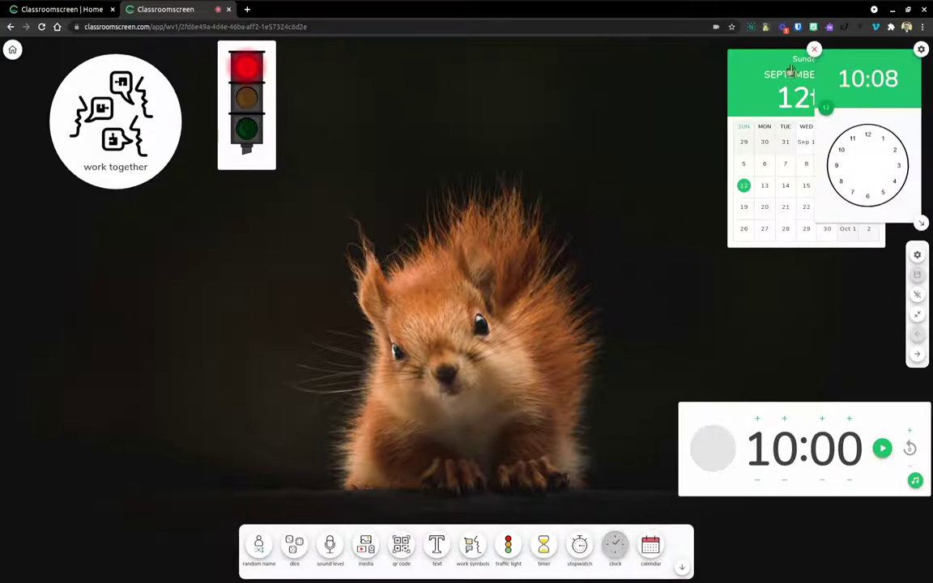
mouse_move(869, 58)
mouse_down()
mouse_move(588, 79)
mouse_move(636, 65)
mouse_up()
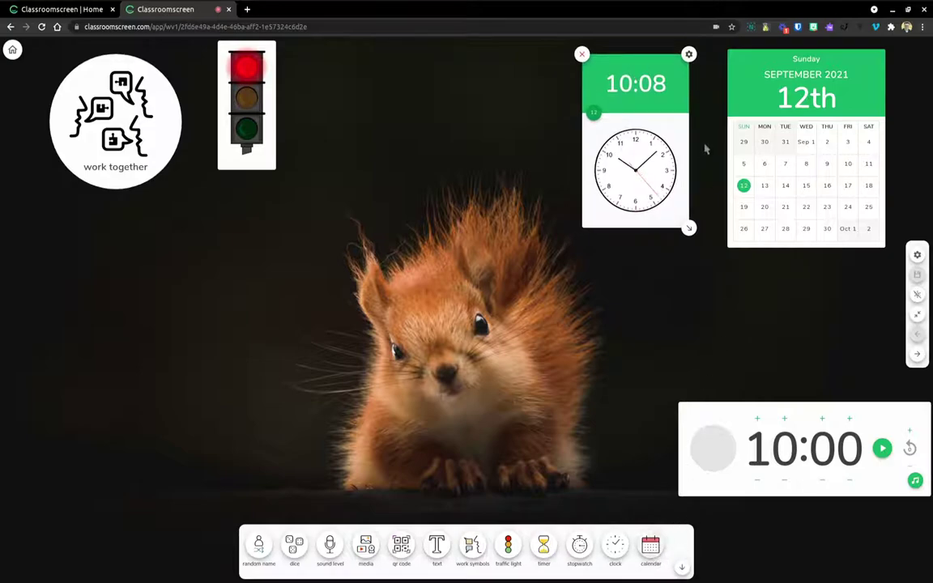
click(581, 54)
mouse_move(247, 105)
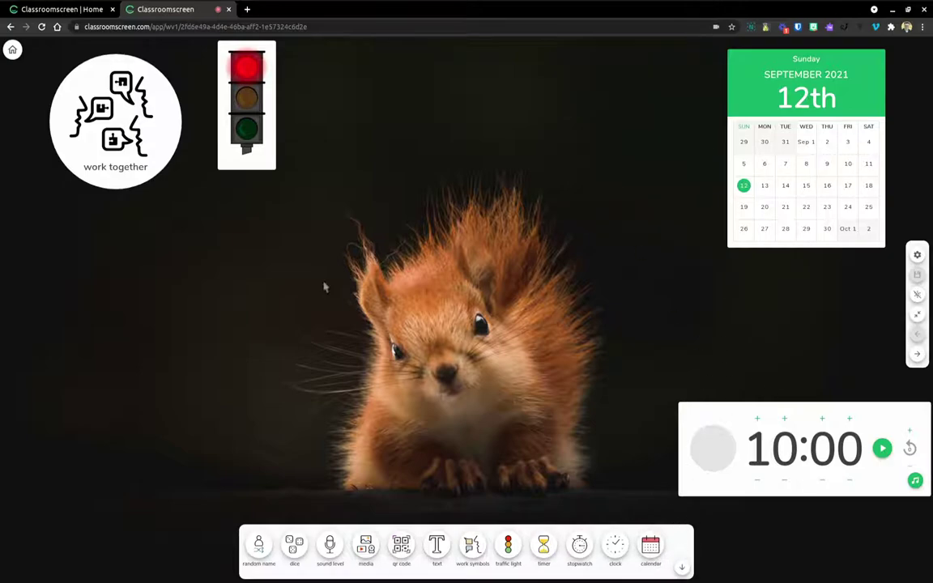
click(219, 45)
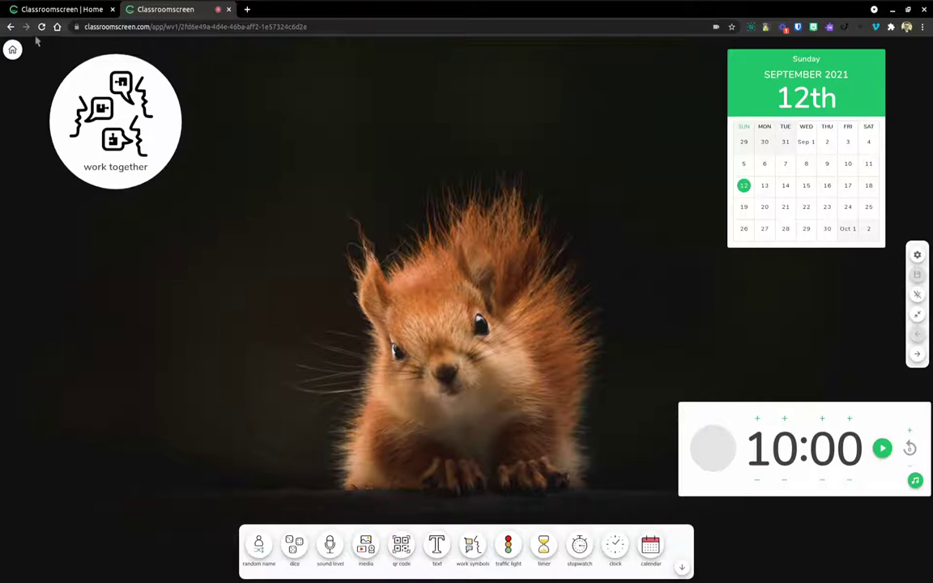
- From My screens, open the Grade 4 Closing Circle screen
click(14, 50)
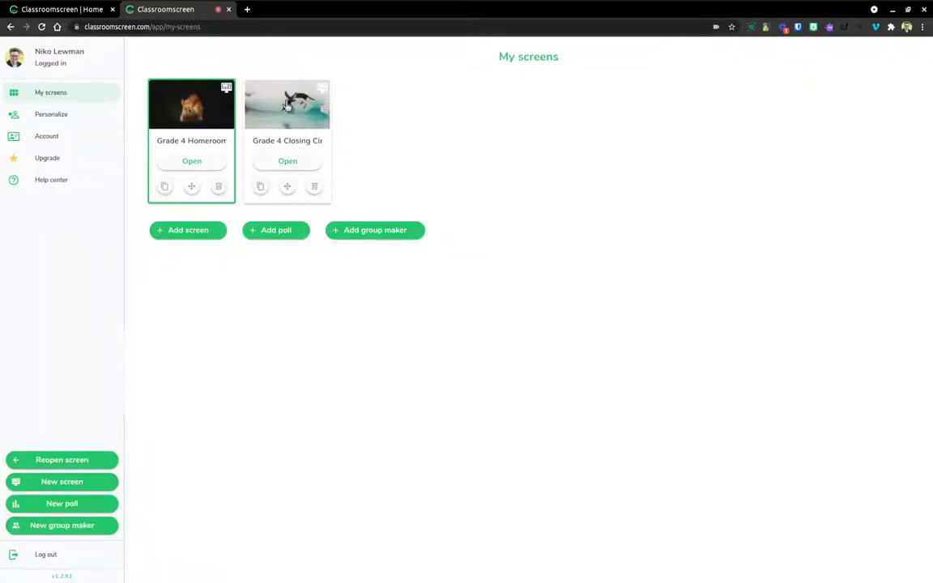
click(286, 103)
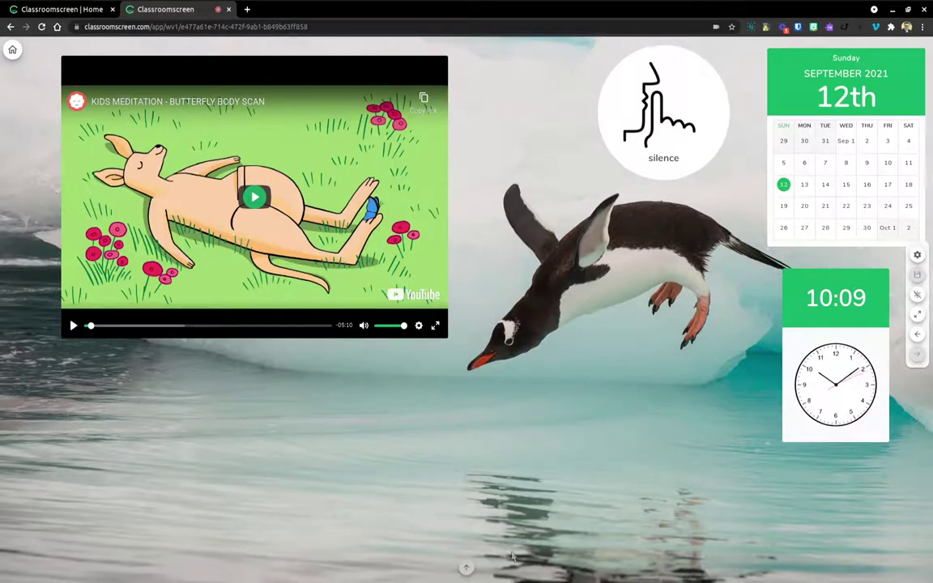
- Preview the closing-circle board in full screen, exit, then switch to the home page tab
click(918, 316)
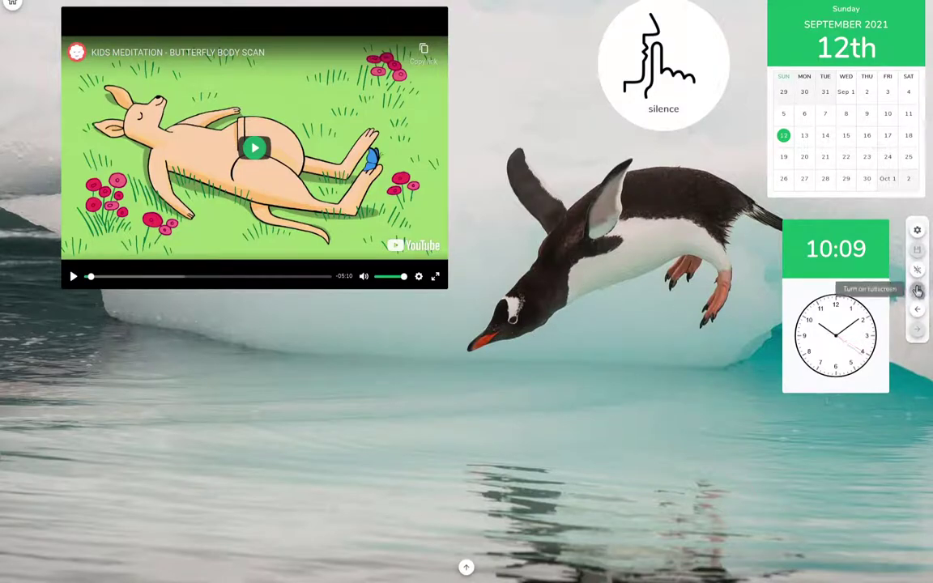
click(465, 21)
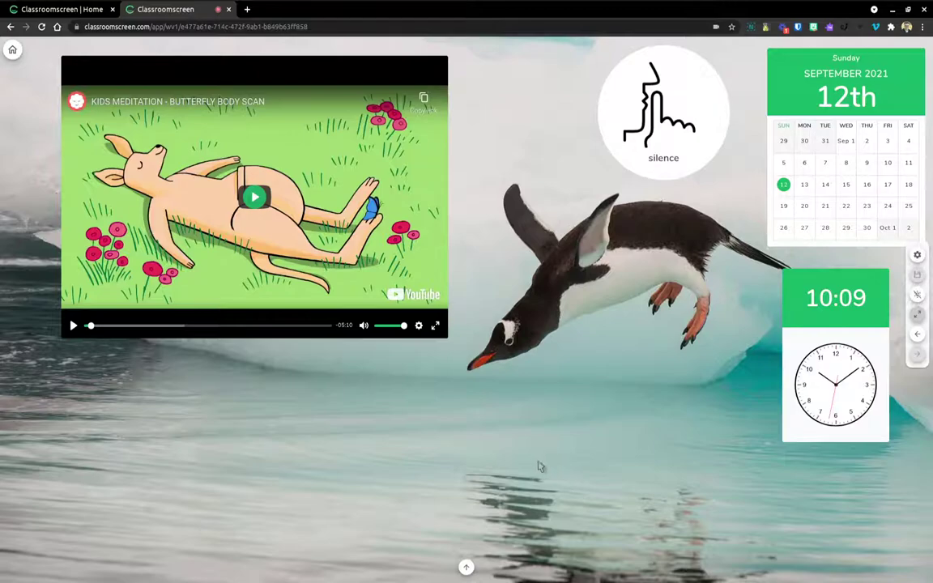
click(49, 10)
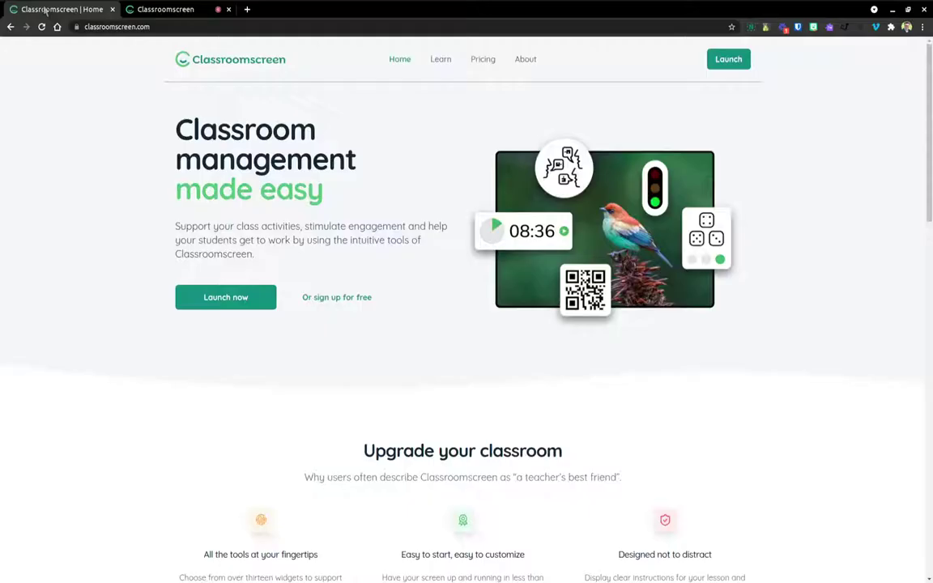
- Open the Pricing page and switch plan prices to EUR, showing Pro at €29.90/year
click(478, 60)
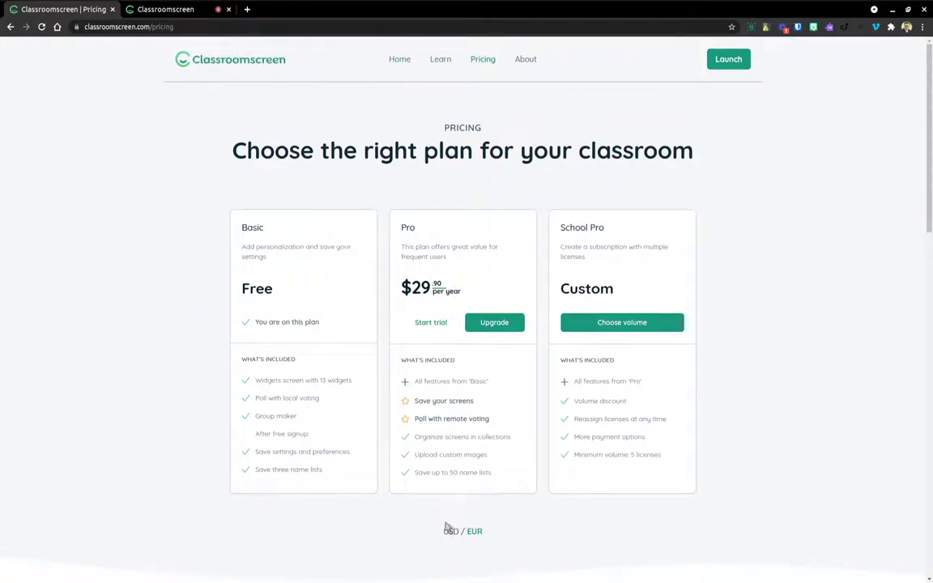
click(475, 533)
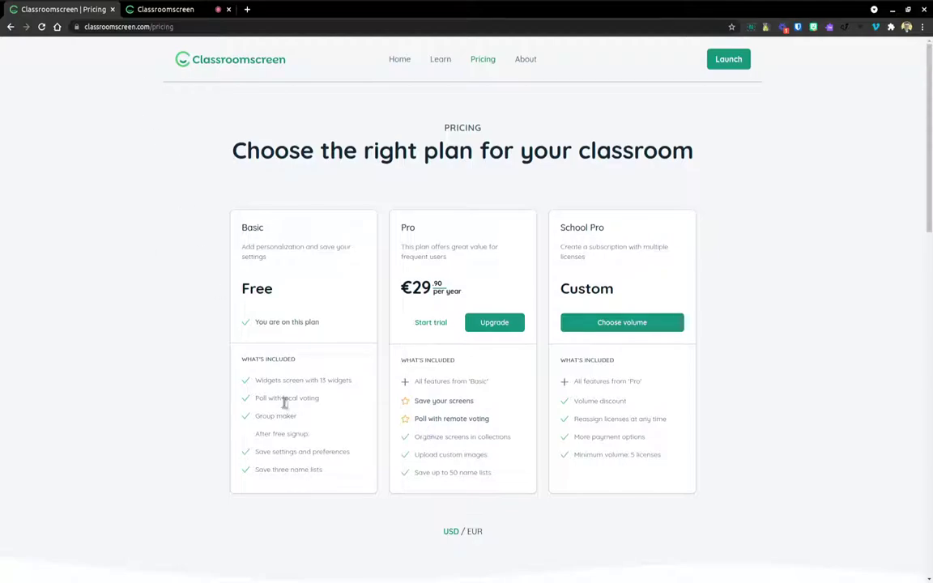
- Switch to the second browser tab showing the penguin closing-circle board
click(162, 10)
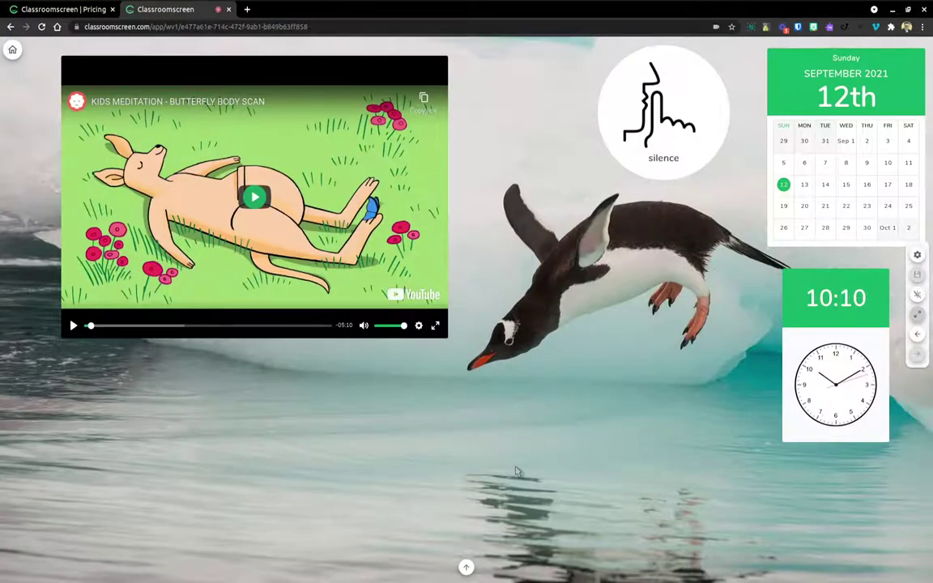